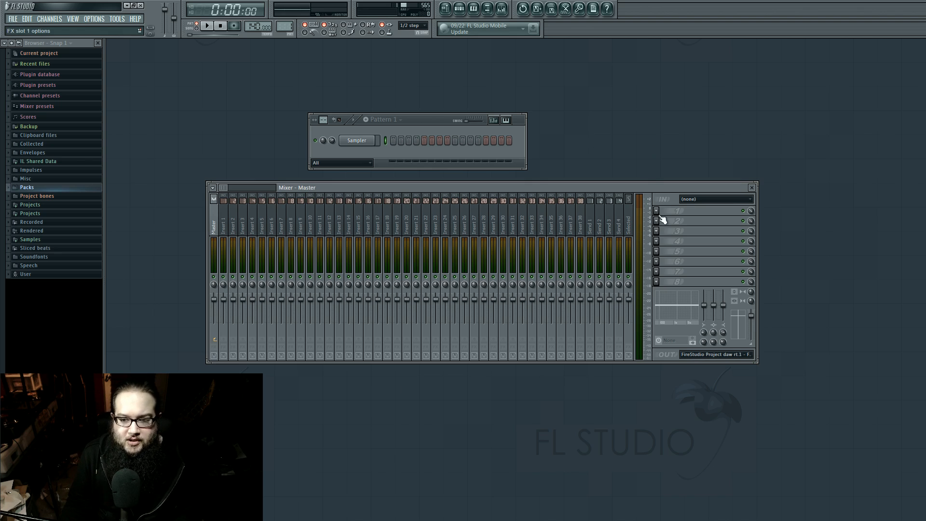
Select the Master track and load Fruity Parametric EQ 2 into its effect slot 8
click(224, 224)
click(214, 223)
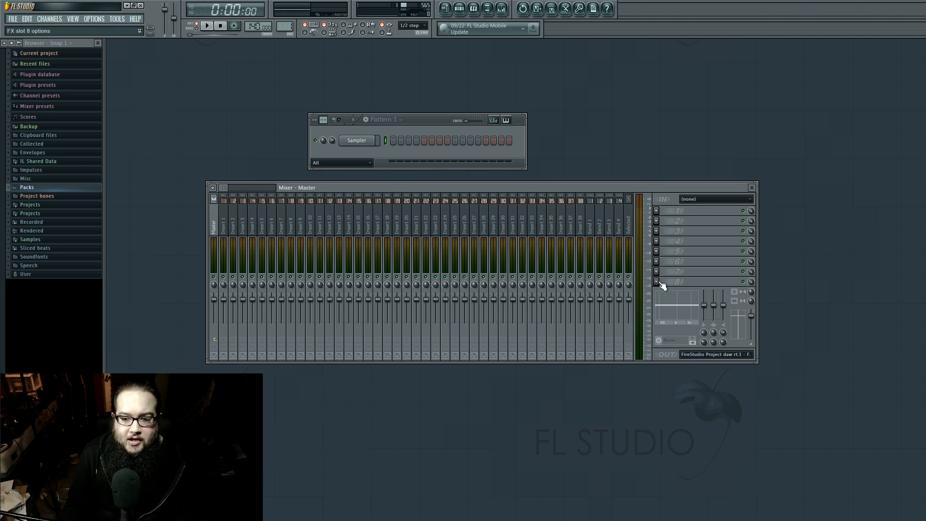
drag(408, 247, 460, 290)
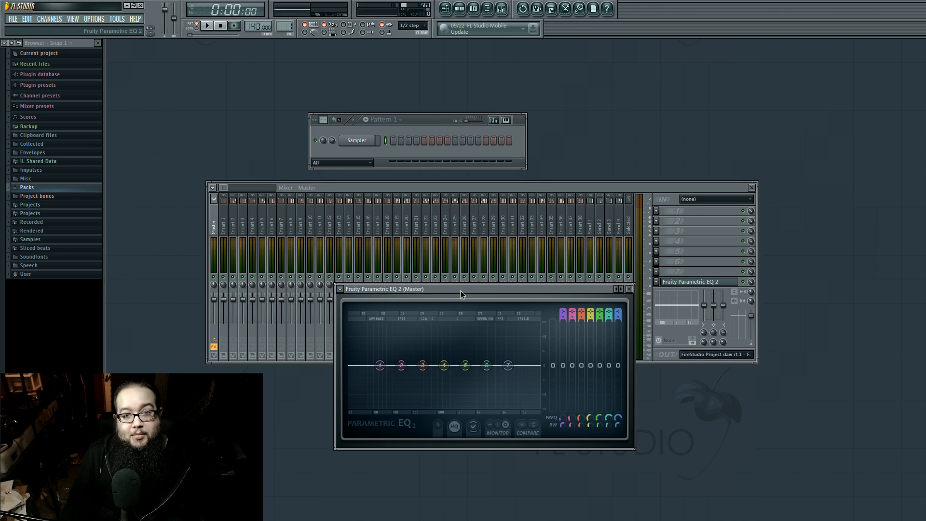
drag(460, 290, 486, 307)
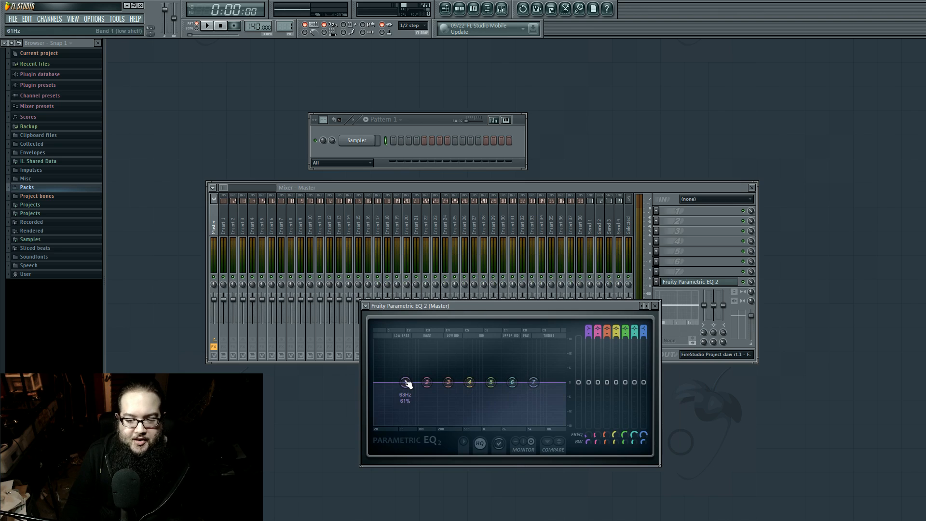
Shape the slot 8 EQ by boosting low-shelf band 1 and high-shelf band 7, raising band 4 slightly and cutting the upper mids with band 5
drag(405, 382, 412, 371)
drag(490, 382, 468, 376)
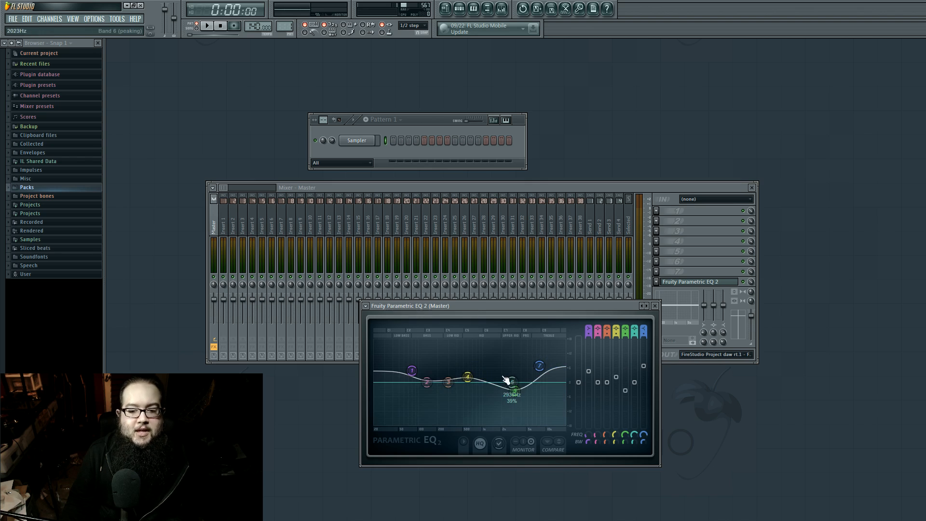
mouse_move(502, 307)
mouse_down()
mouse_move(486, 295)
mouse_move(492, 306)
mouse_up()
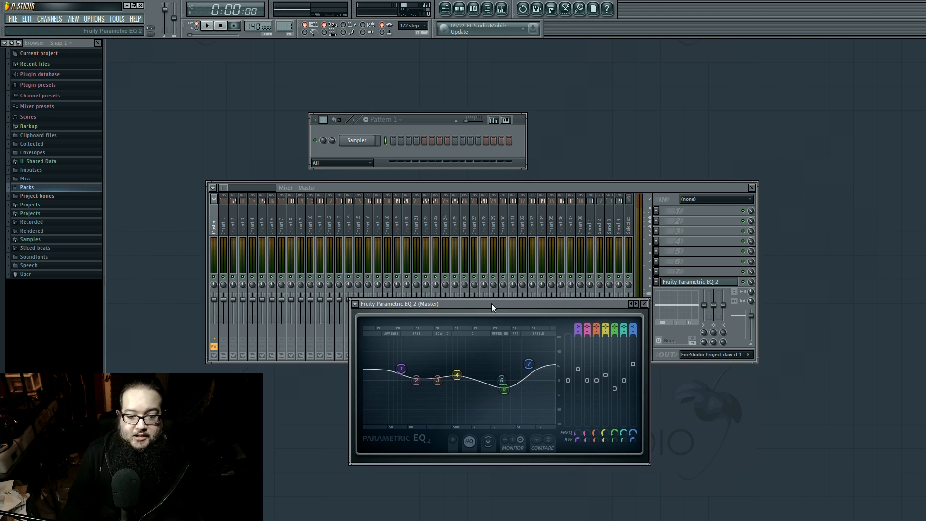
drag(401, 368, 406, 364)
drag(503, 389, 530, 362)
drag(457, 374, 460, 375)
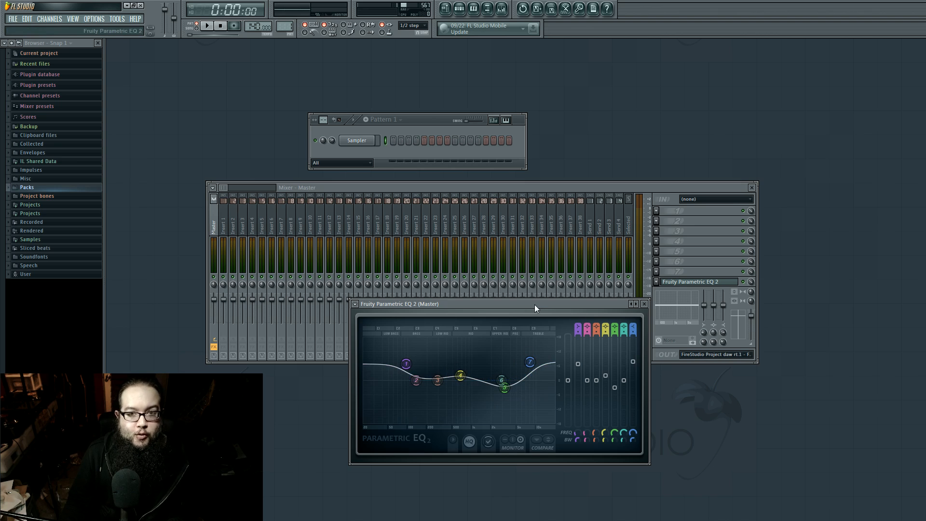
drag(534, 305, 513, 288)
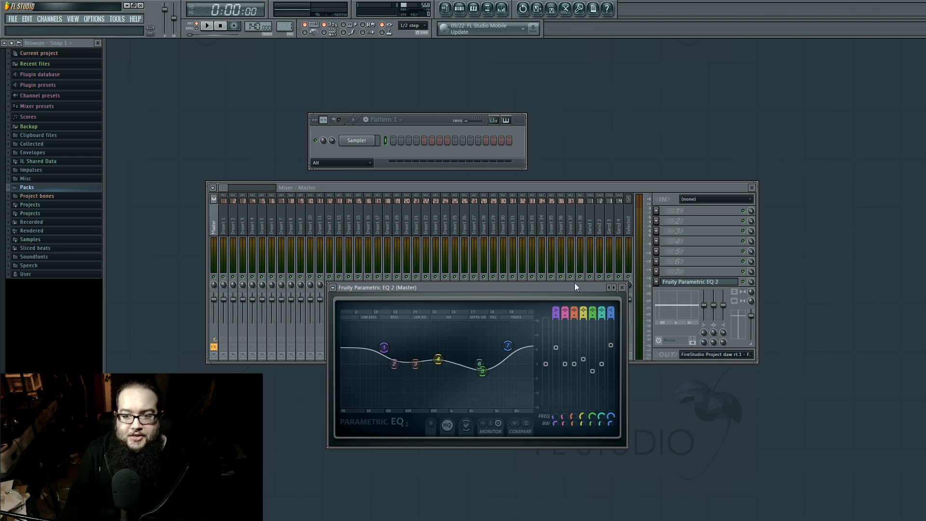
drag(571, 288, 559, 297)
click(686, 284)
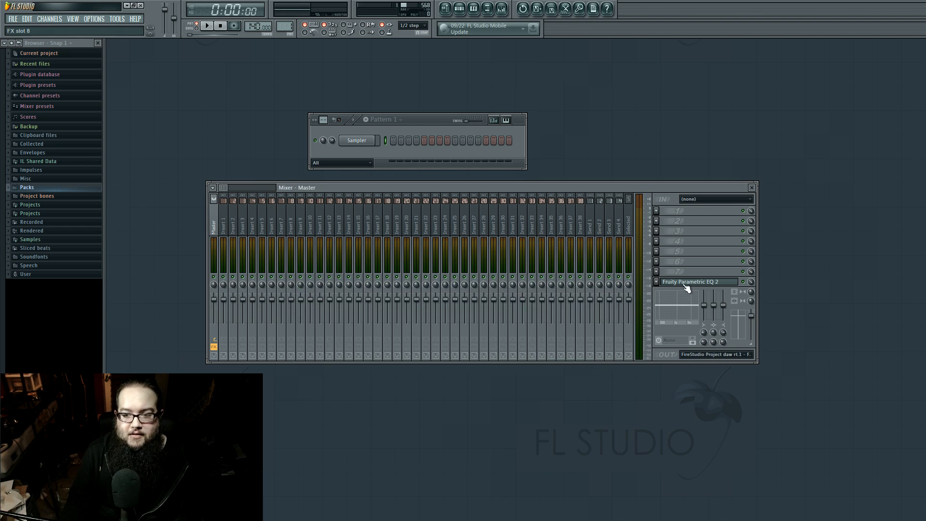
click(686, 284)
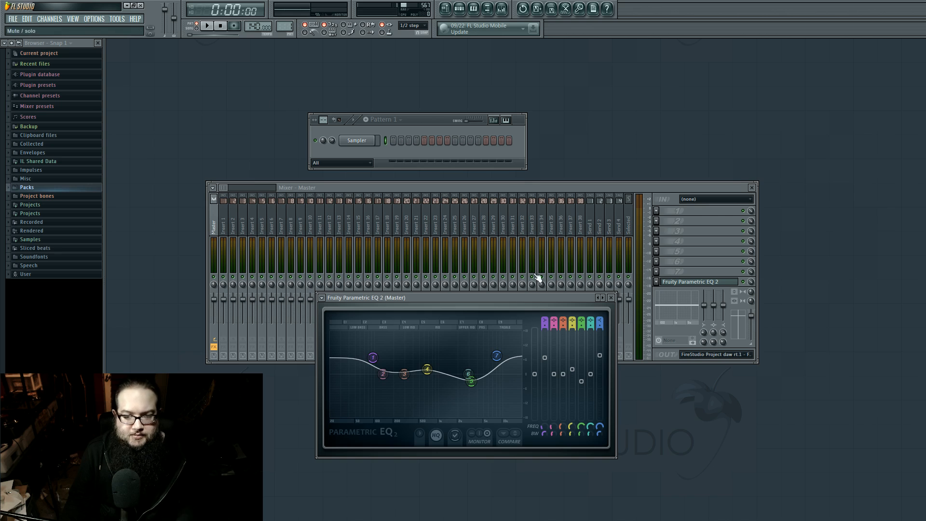
drag(538, 299, 559, 300)
Load a second Fruity Parametric EQ 2 into slot 5 and Maximus into slot 6 of the Master track
drag(251, 223, 214, 224)
click(657, 251)
click(763, 349)
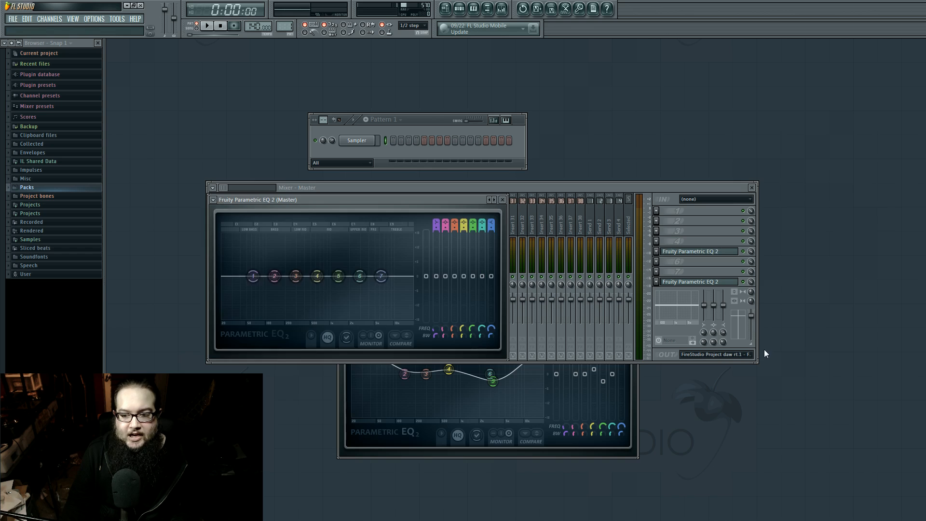
click(656, 262)
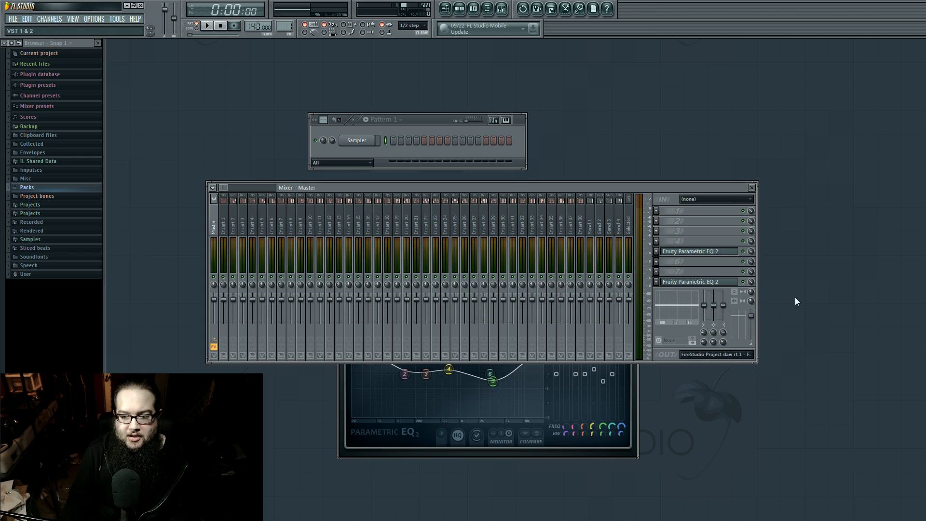
click(762, 492)
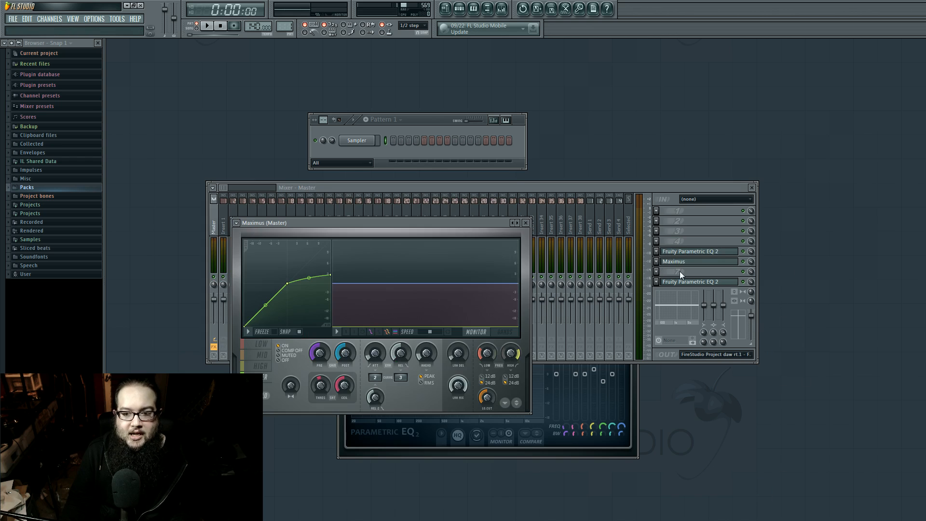
Review the Maximus and slot 8 EQ windows on the Master track, finishing with the slot 8 EQ in front
click(693, 285)
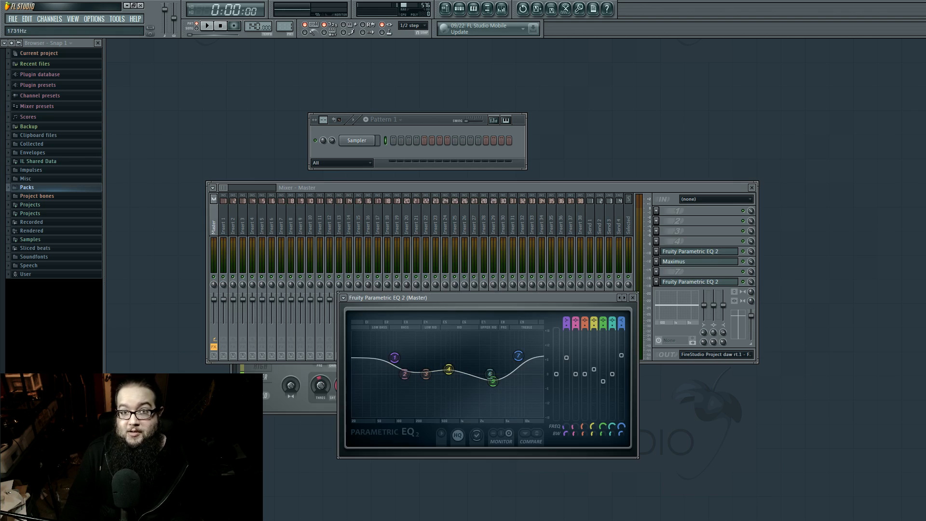
click(697, 265)
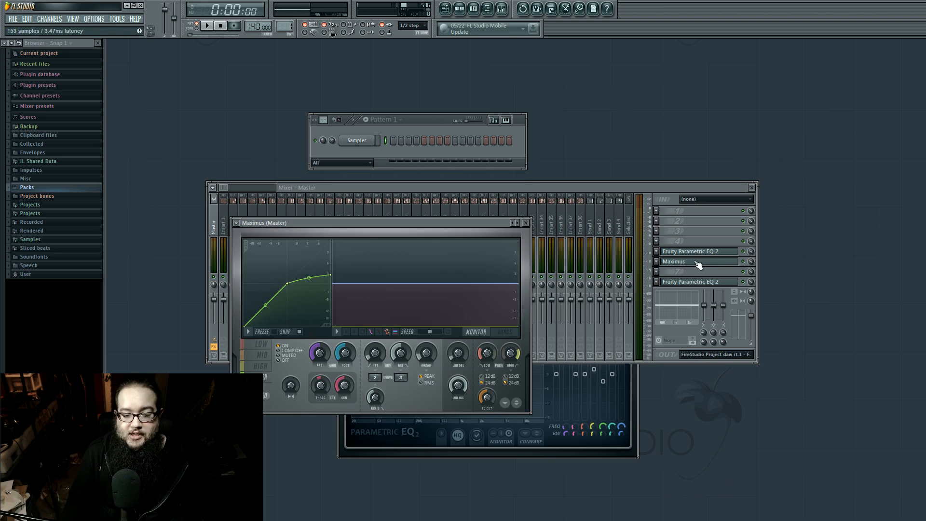
click(696, 264)
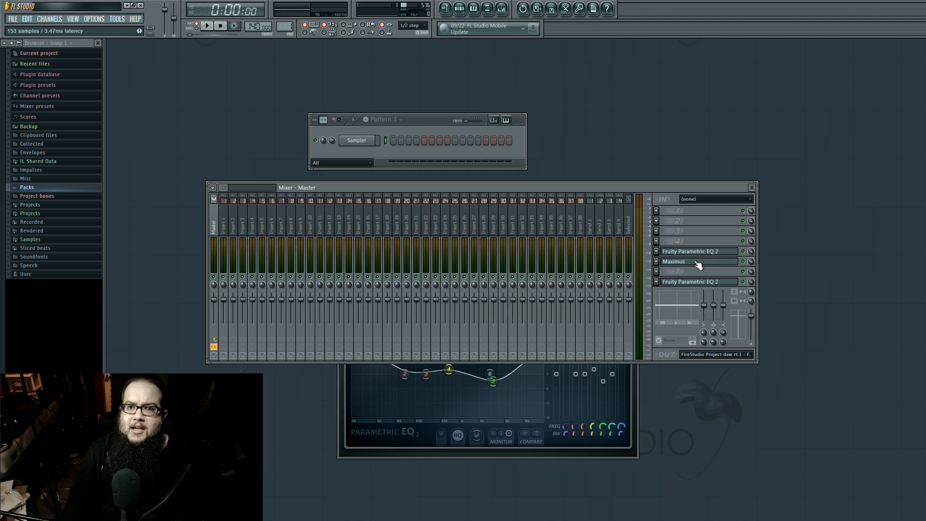
click(694, 283)
click(695, 282)
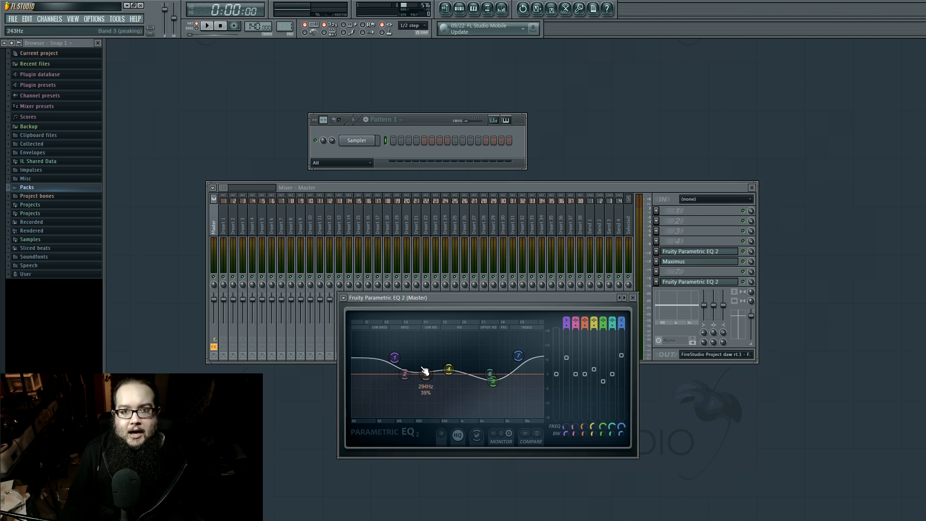
drag(474, 296, 476, 286)
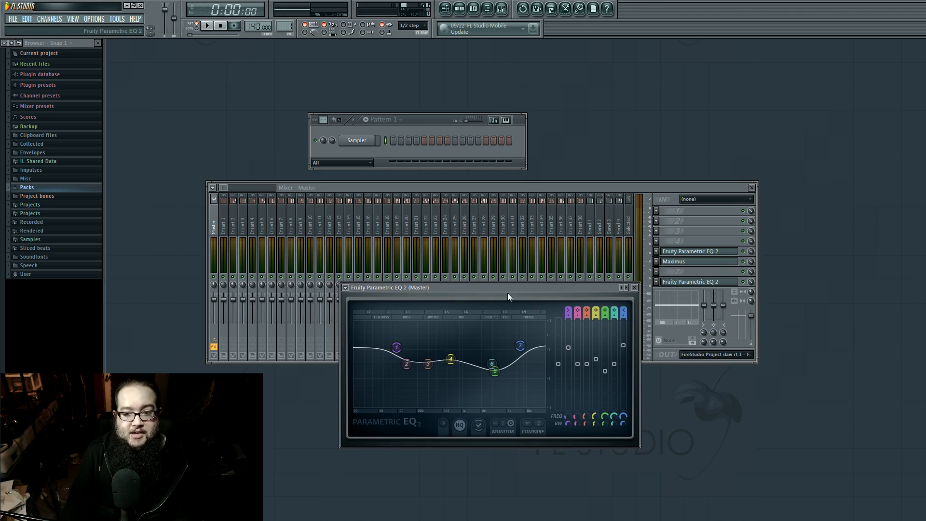
click(744, 282)
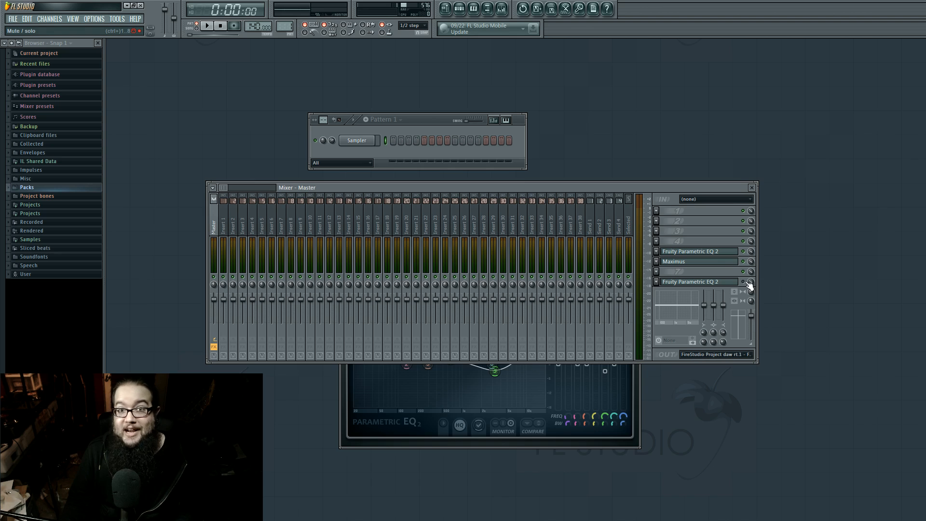
click(638, 388)
drag(523, 286, 518, 264)
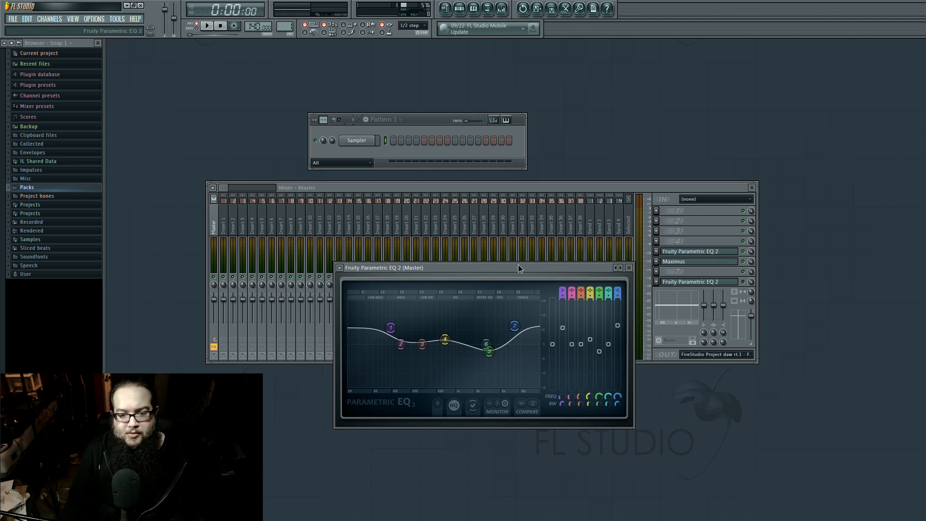
Move low-shelf band 1 of the slot 8 EQ through a cut and a flat setting, leaving it boosted at about 86 Hz
drag(391, 328, 391, 324)
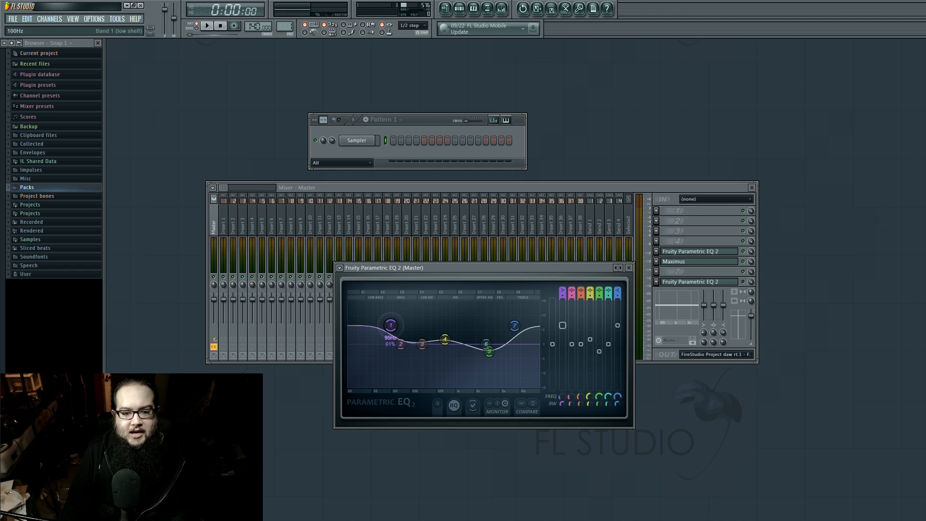
drag(391, 327, 390, 367)
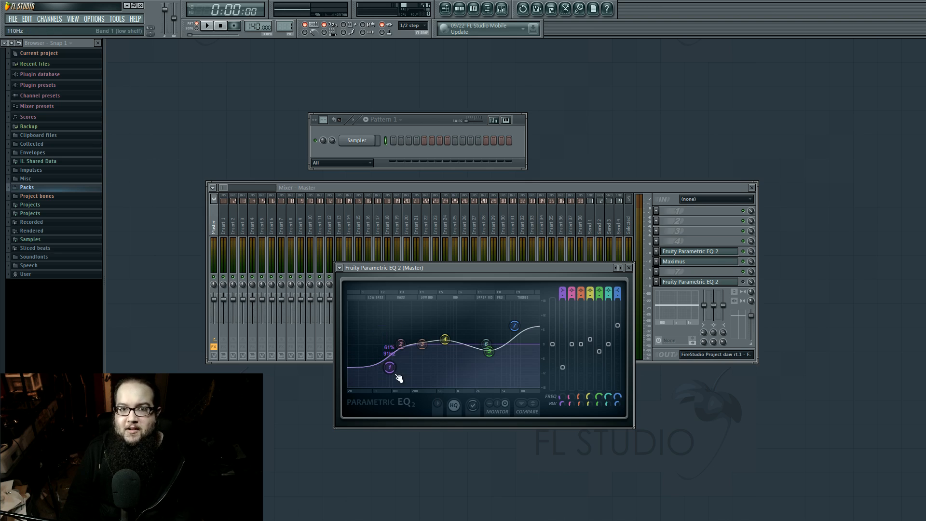
drag(391, 371, 387, 343)
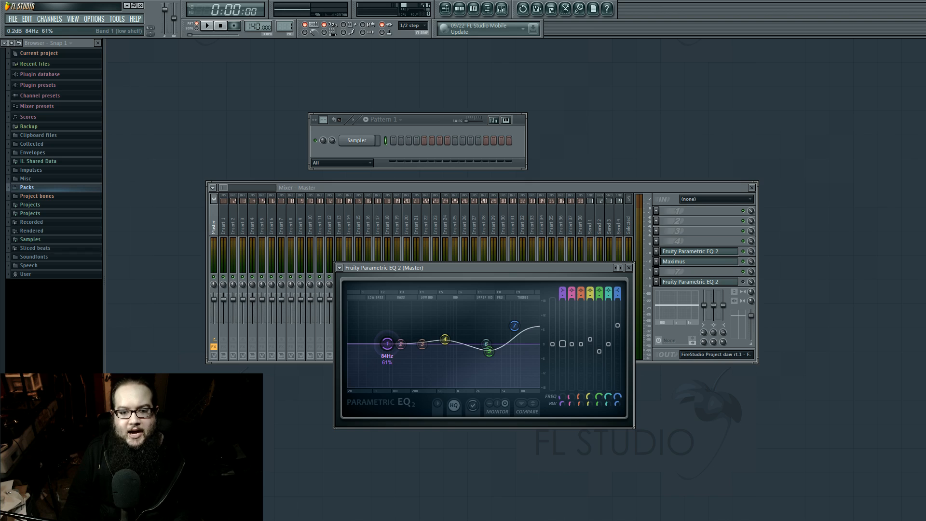
drag(387, 344, 386, 325)
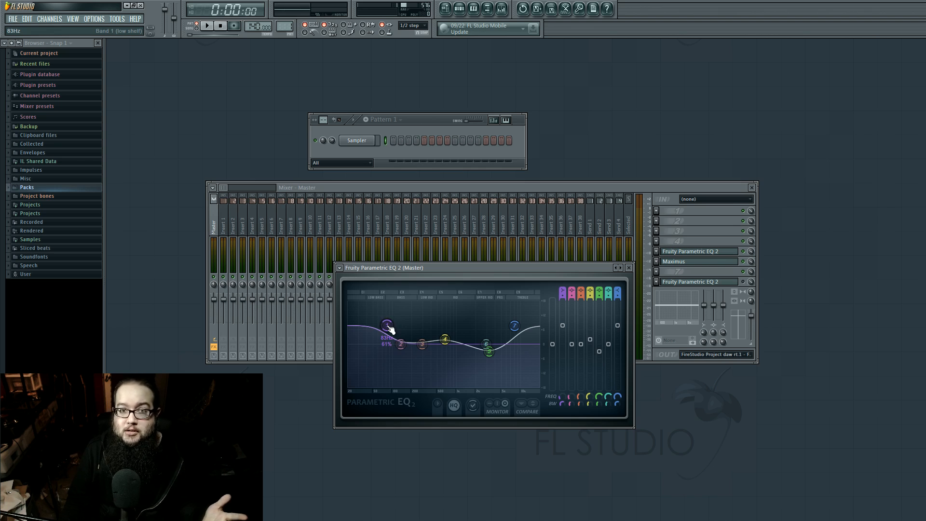
drag(389, 329, 391, 327)
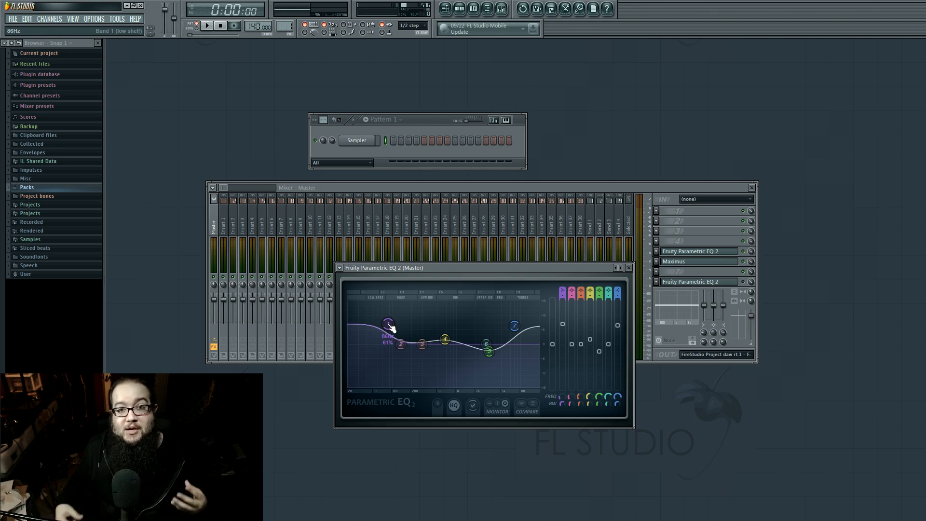
Open the slot 5 EQ and cut its low-shelf band 1 slightly at about 58 Hz
click(695, 252)
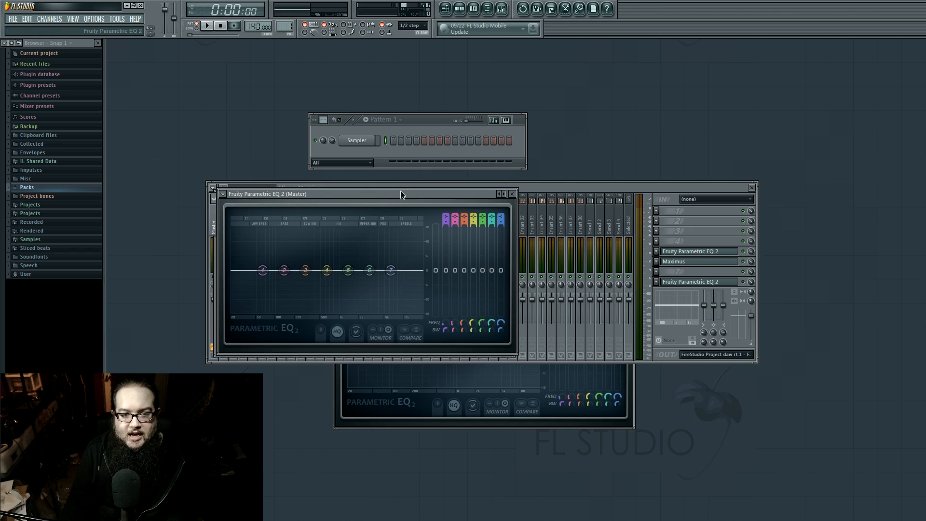
drag(400, 199, 446, 161)
mouse_move(299, 238)
mouse_down()
mouse_move(294, 261)
mouse_move(296, 246)
mouse_up()
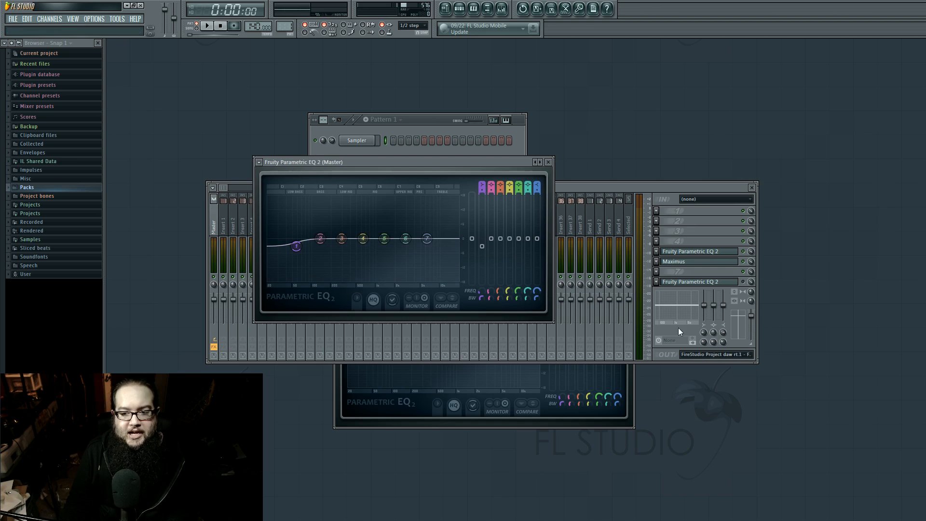
Compare the slot 5 and slot 8 EQ curves with both windows in view, then close the slot 5 EQ and examine the slot 8 curve
click(733, 284)
click(734, 283)
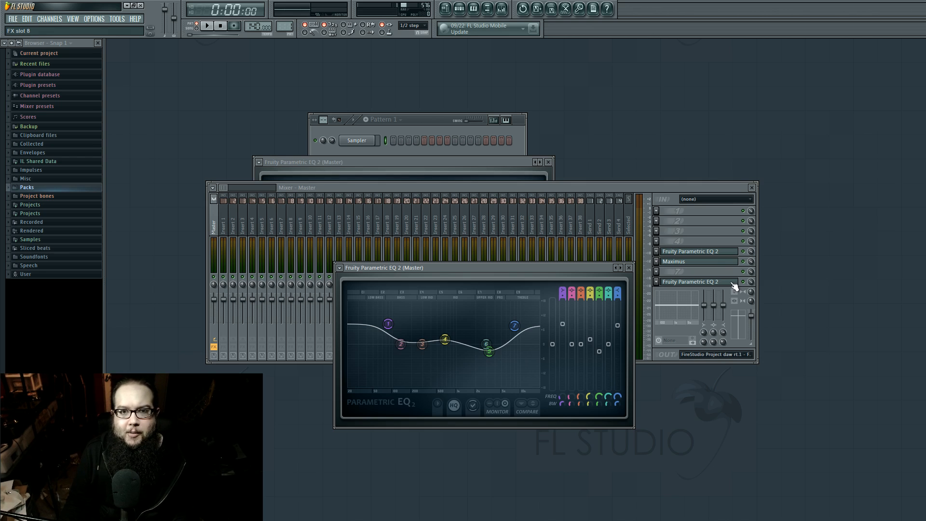
drag(438, 163, 479, 65)
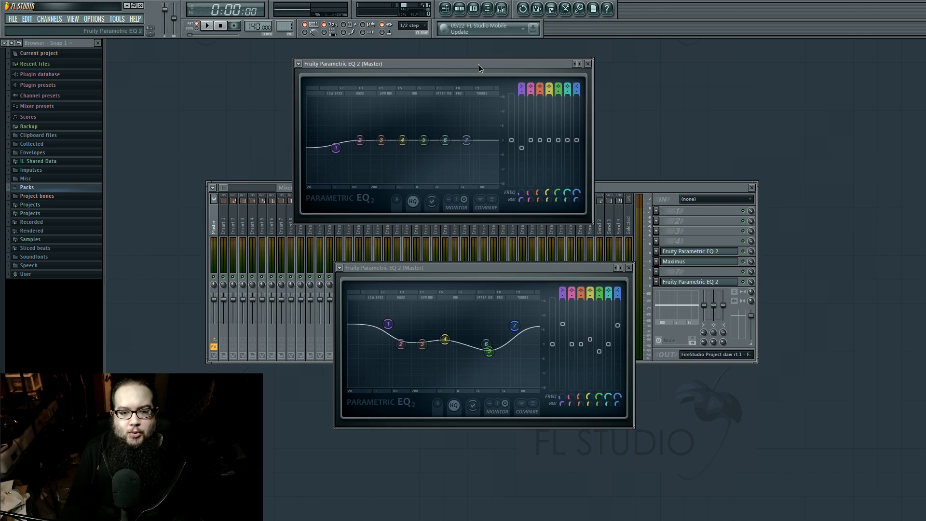
mouse_move(348, 146)
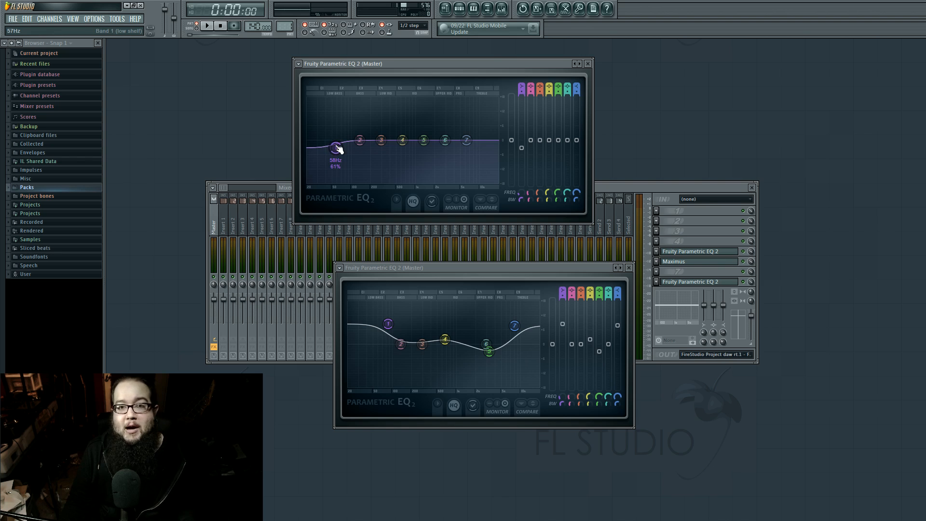
click(588, 64)
drag(475, 267, 458, 244)
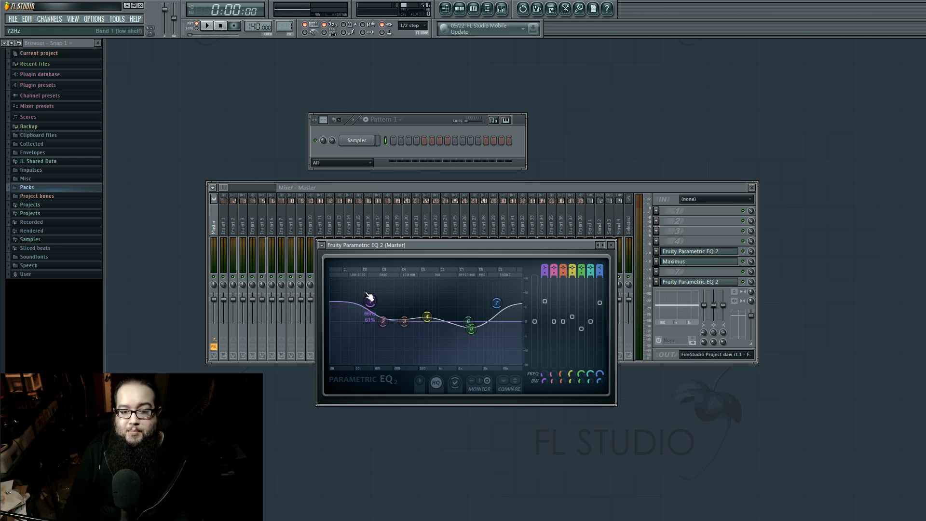
drag(497, 242, 498, 245)
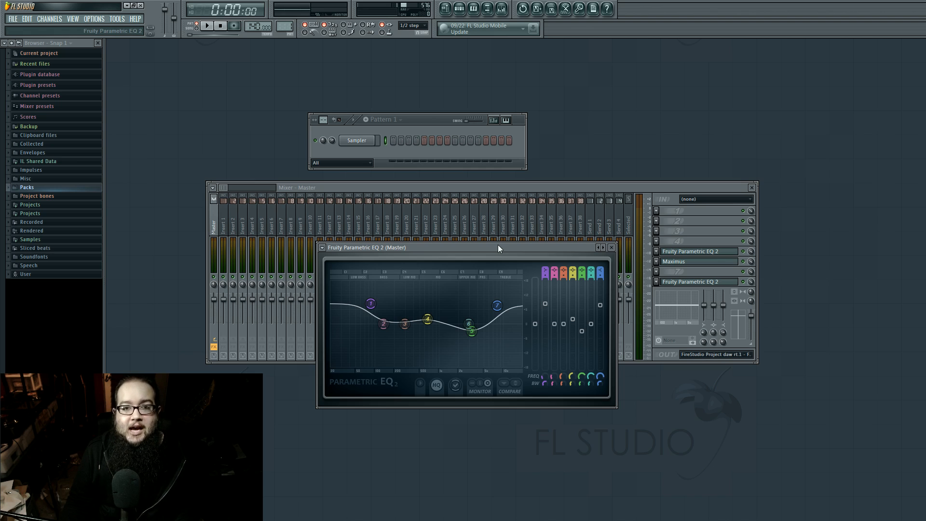
drag(498, 246, 499, 241)
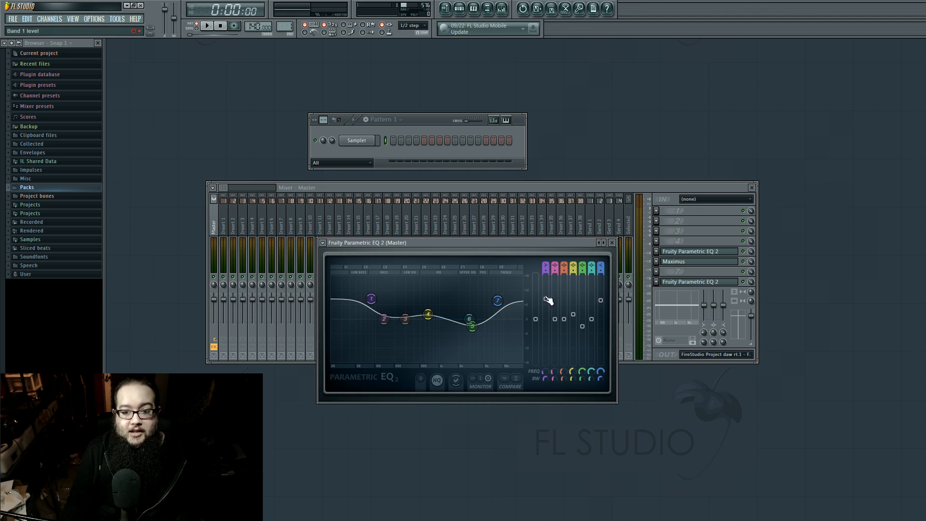
Reopen the slot 5 EQ beside the slot 8 EQ, boost its band 6 slightly and lower its high-shelf band 7 a little
click(711, 251)
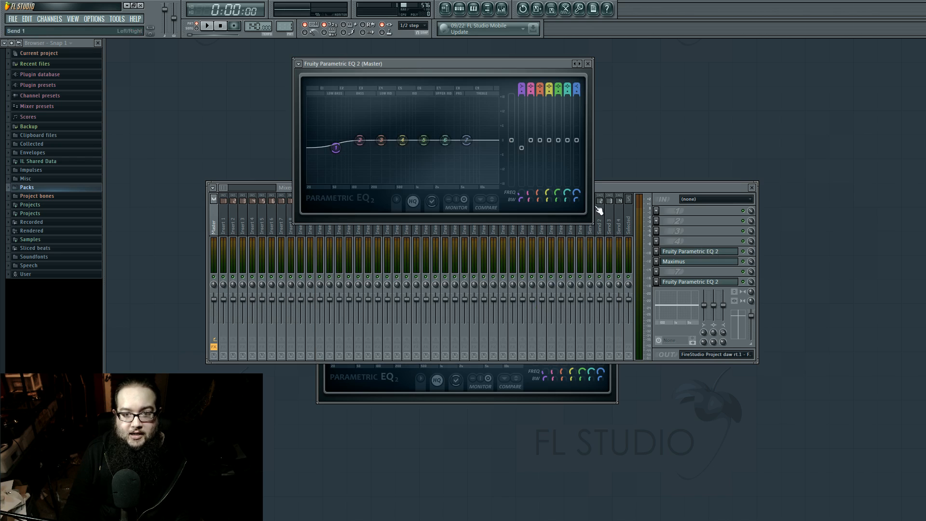
drag(447, 134, 447, 134)
click(540, 393)
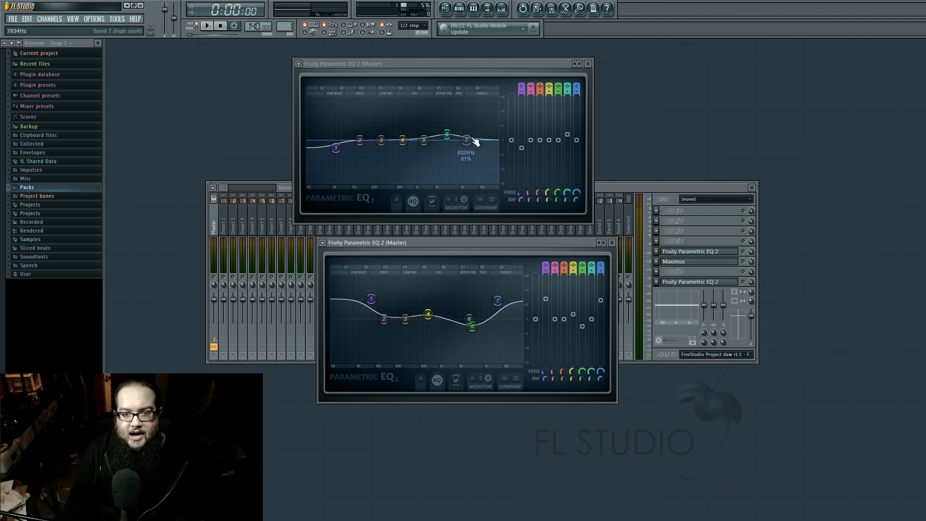
drag(472, 150, 476, 157)
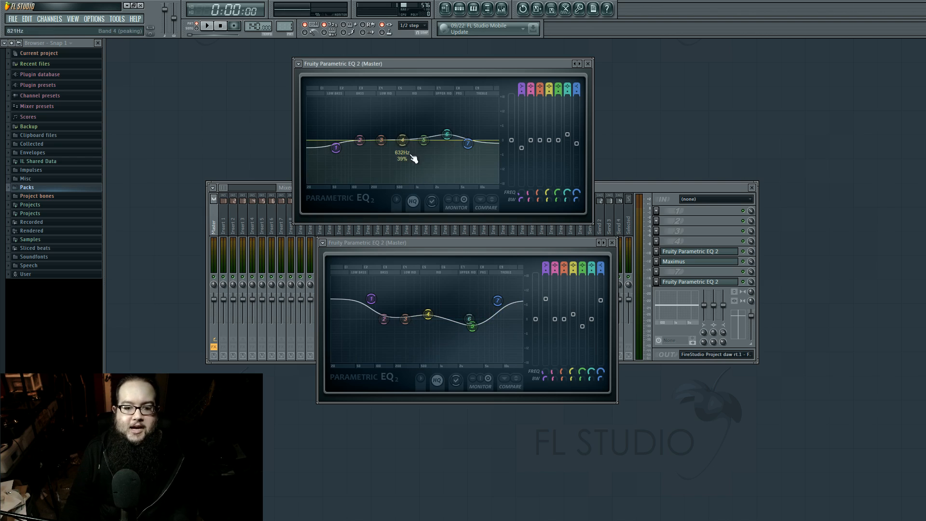
Boost band 4 of the slot 5 EQ slightly, close that EQ and reposition the slot 8 EQ window
drag(403, 140, 399, 136)
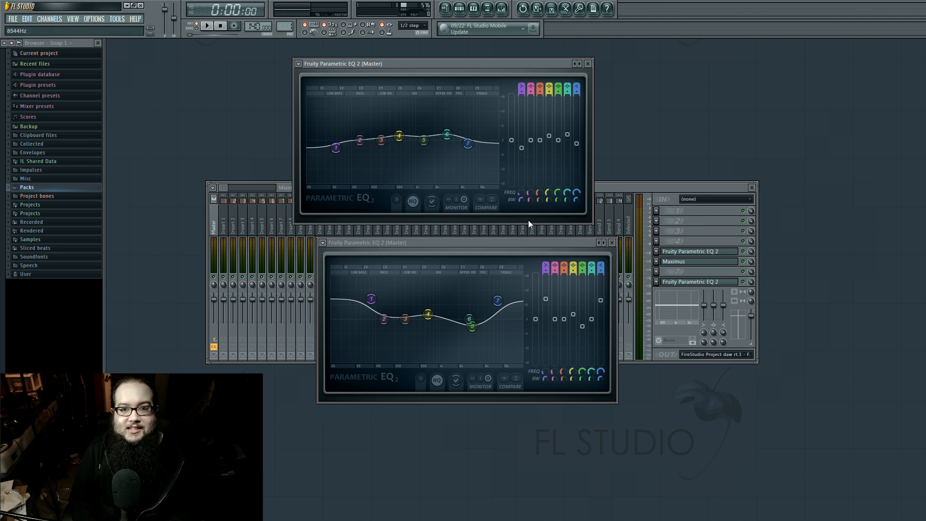
click(587, 64)
mouse_move(559, 241)
mouse_down()
mouse_move(568, 229)
mouse_move(568, 255)
mouse_move(566, 245)
mouse_up()
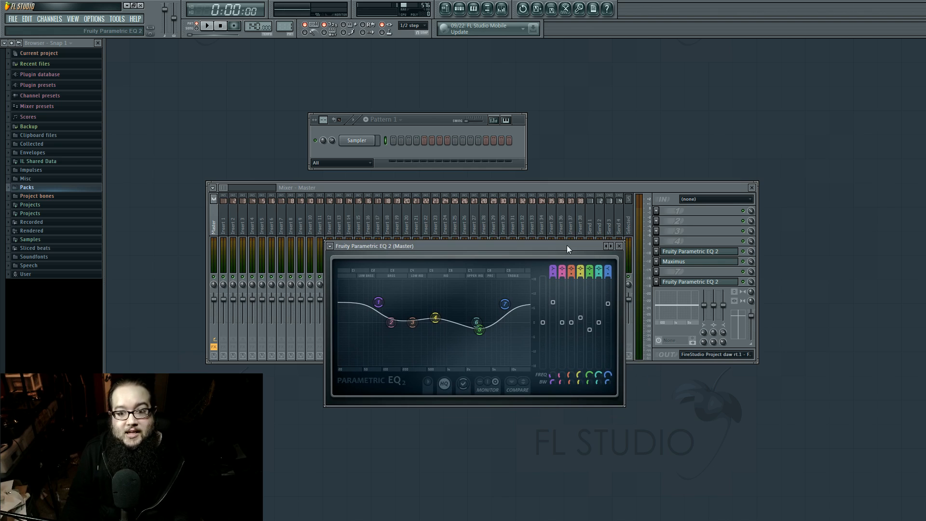
drag(566, 245, 564, 238)
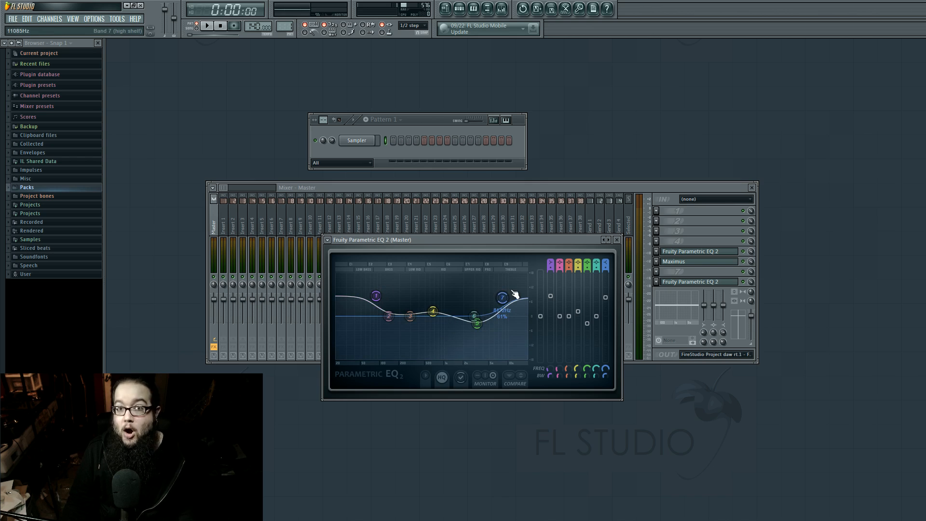
Flatten the slot 8 EQ curve by lowering shelf bands 1 and 7 and reducing the band 5 cut
drag(377, 296, 373, 313)
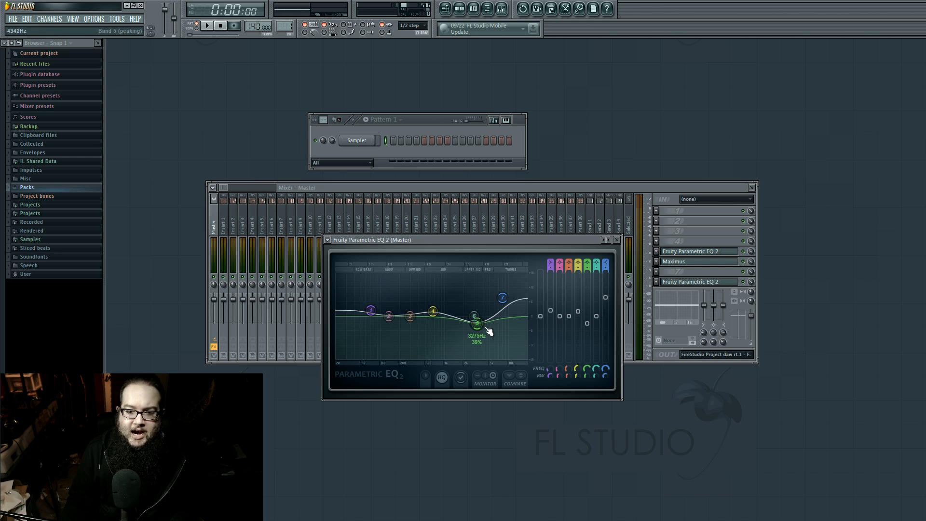
drag(481, 326, 503, 298)
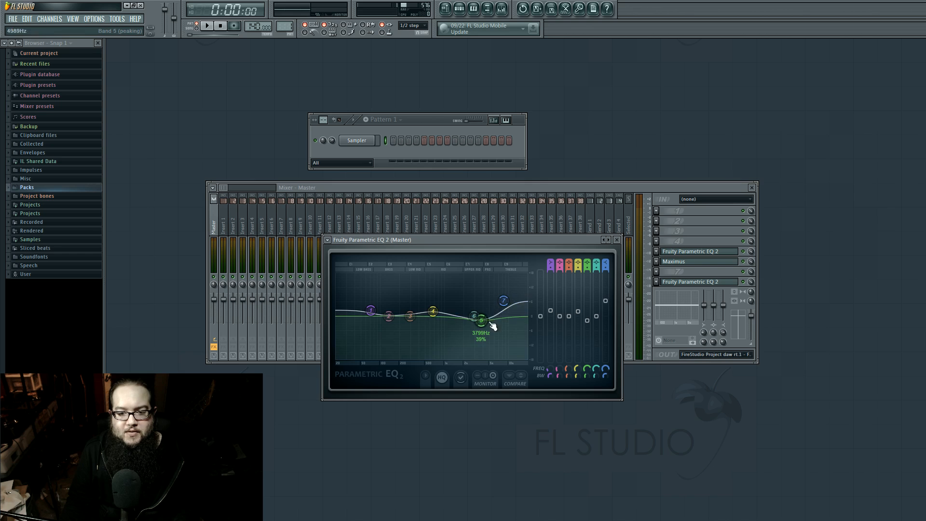
drag(502, 295, 483, 320)
drag(427, 242, 437, 288)
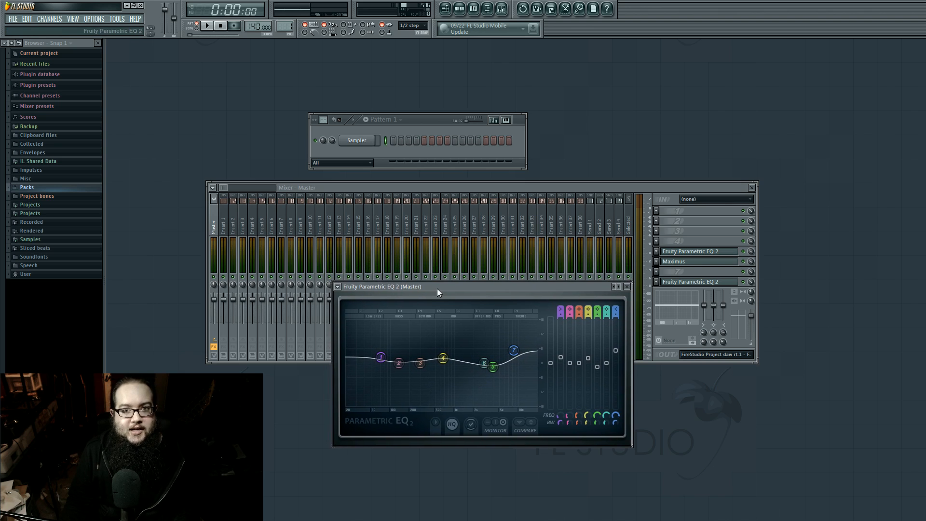
Exaggerate the slot 8 EQ curve by raising shelf bands 1 and 7 and deepening the band 5 cut
drag(381, 357, 377, 344)
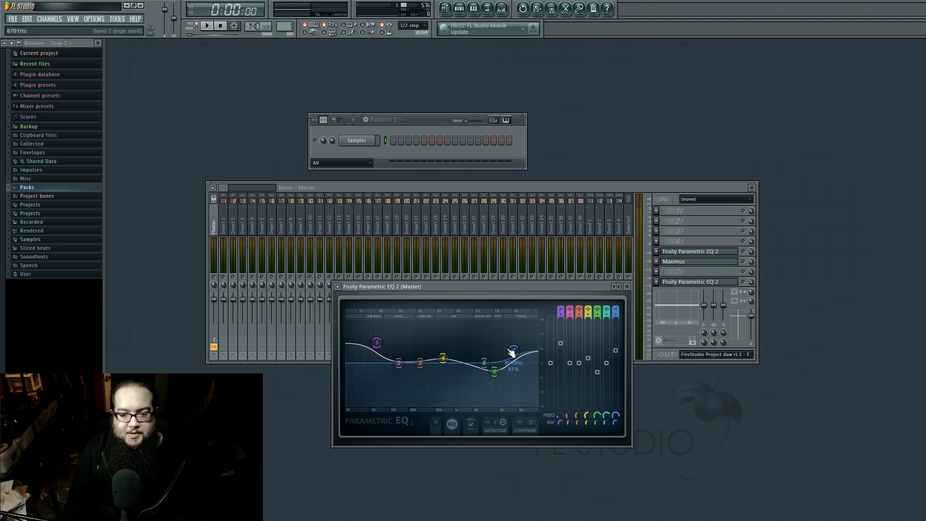
drag(513, 350, 516, 339)
drag(492, 366, 494, 371)
drag(516, 338, 517, 348)
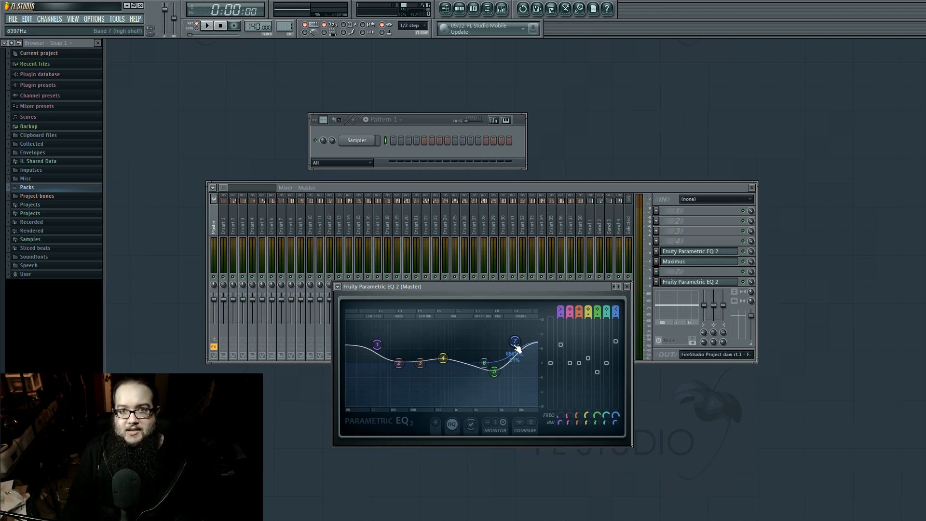
drag(517, 347, 517, 348)
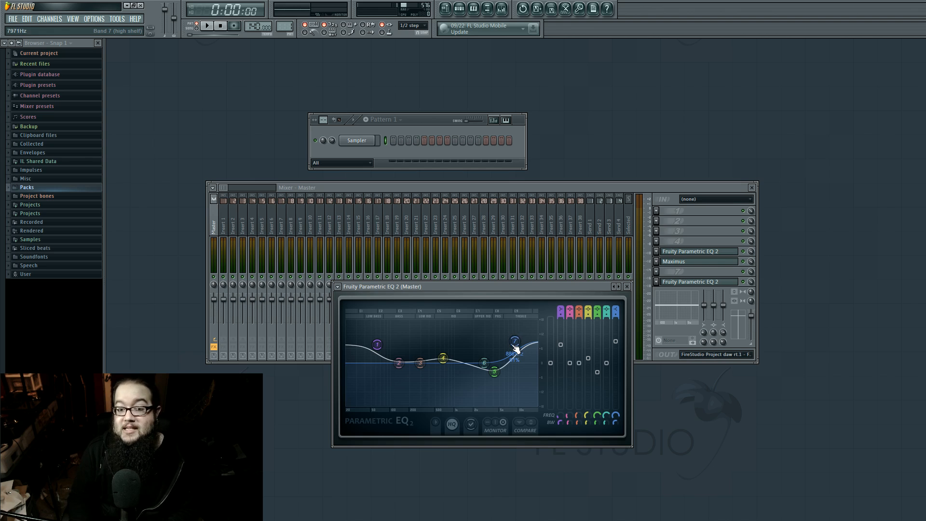
drag(515, 348, 516, 348)
mouse_move(504, 289)
mouse_down()
mouse_move(498, 305)
mouse_move(504, 285)
mouse_up()
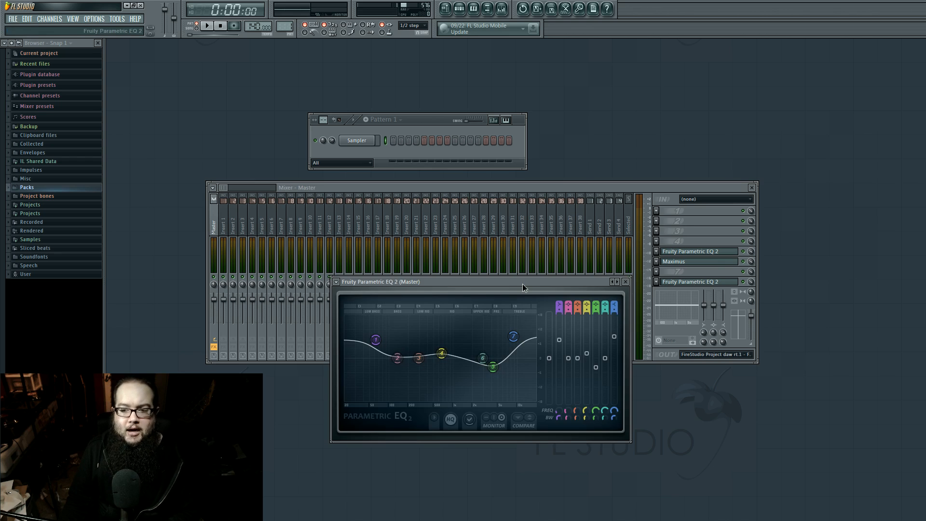
mouse_move(522, 284)
mouse_down()
mouse_move(520, 297)
mouse_move(523, 286)
mouse_up()
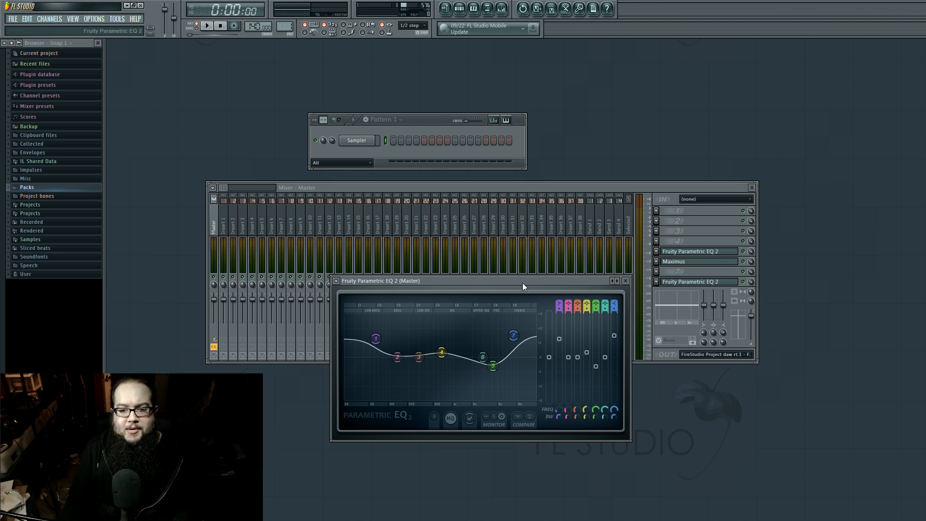
mouse_move(522, 282)
mouse_down()
mouse_move(517, 296)
mouse_move(523, 283)
mouse_up()
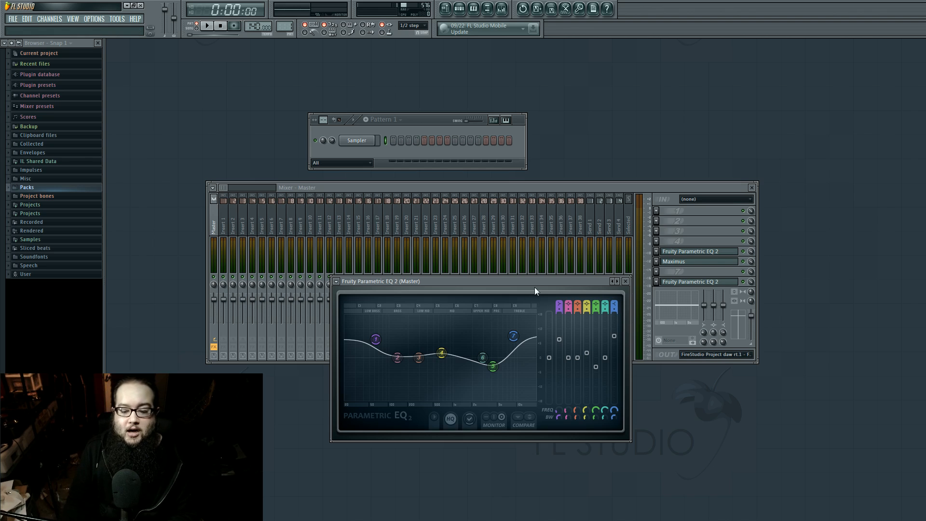
mouse_move(538, 283)
mouse_down()
mouse_move(556, 303)
mouse_move(554, 282)
mouse_up()
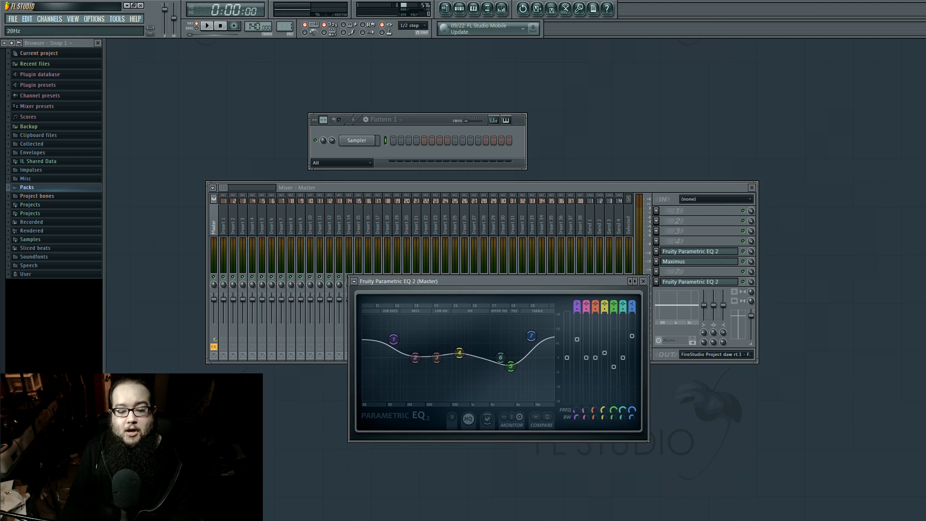